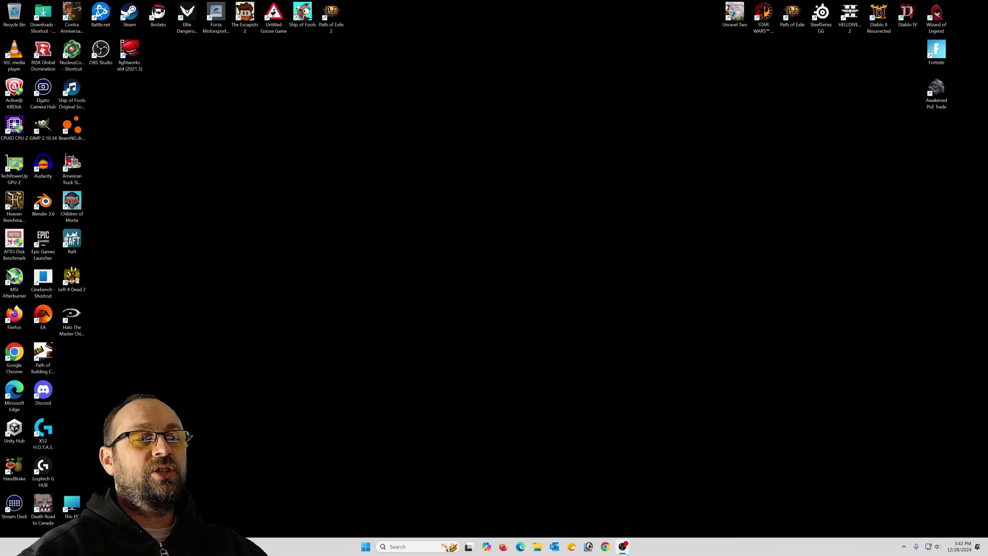
- Search Bing in Edge for 'nucleus coop' and zoom in on the results
left_click(525, 548)
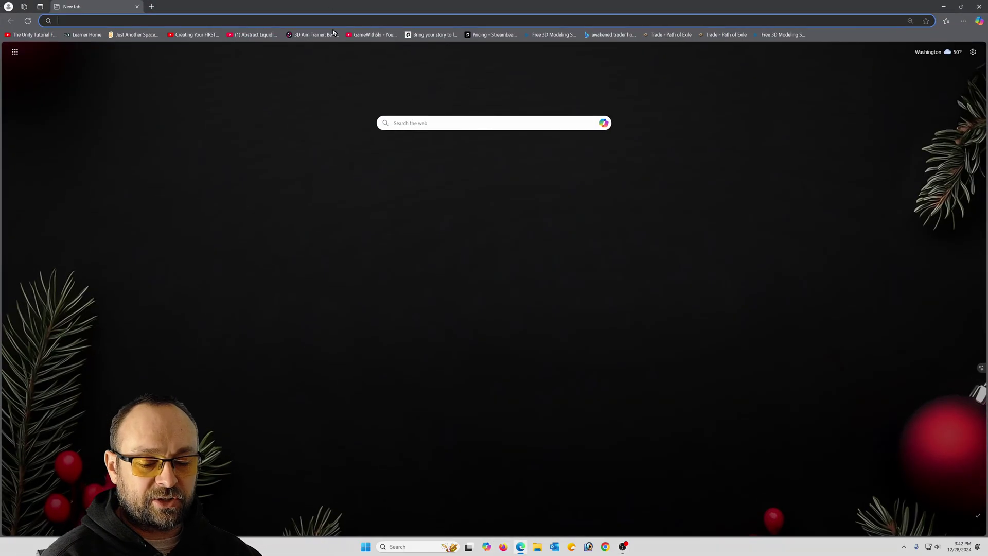
type("nucl")
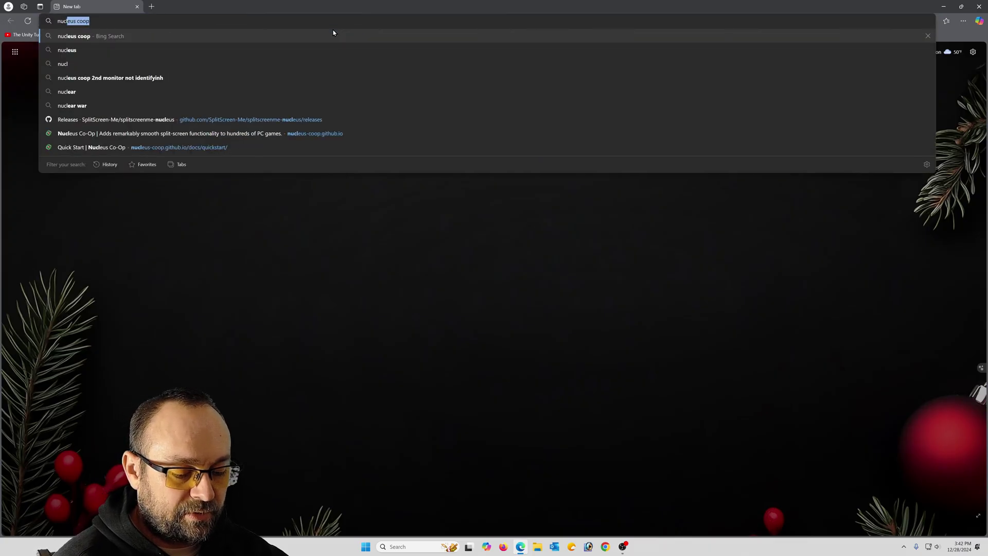
type("eus coop")
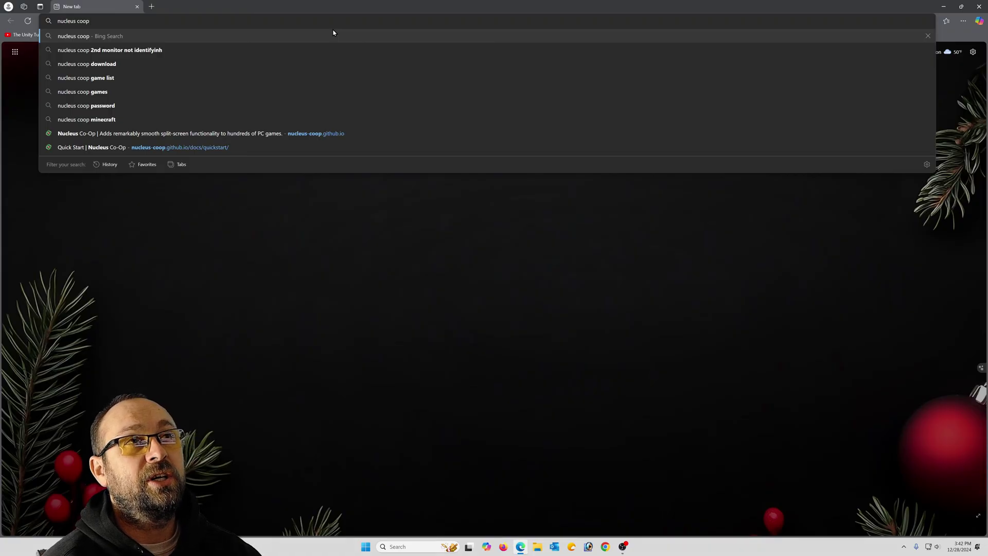
key("Return")
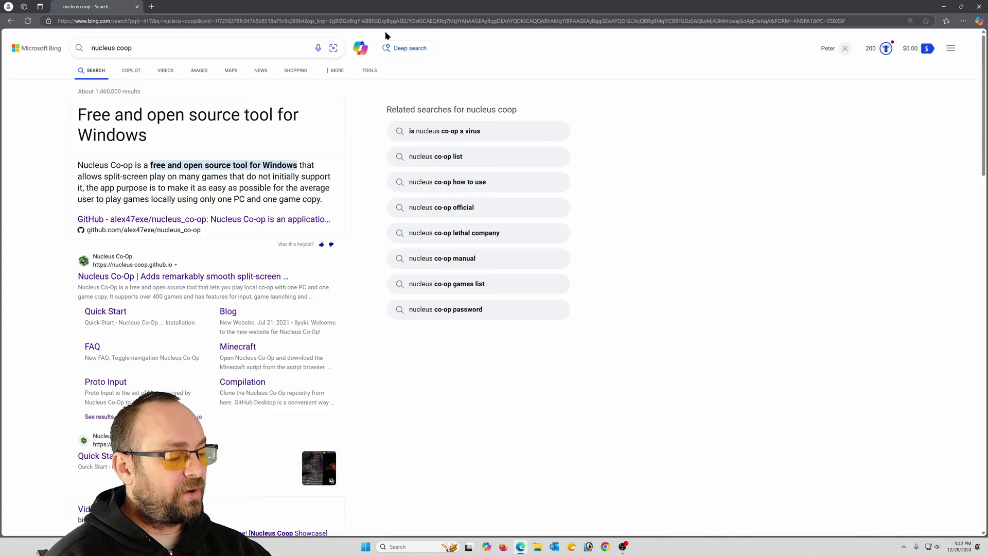
key("ctrl+plus")
key("ctrl+plus")
key("ctrl+plus")
key("ctrl+plus")
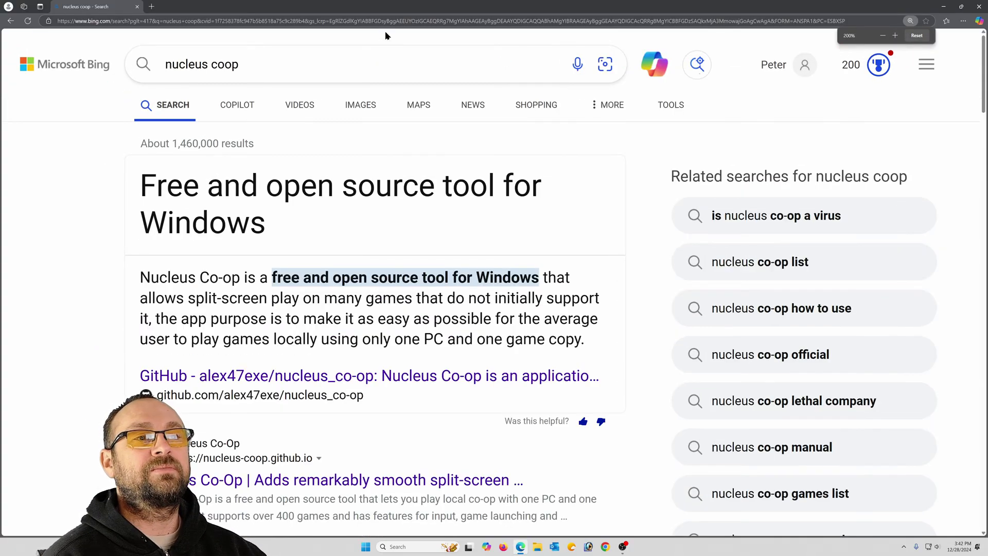
scroll(309, 257, "down", 2)
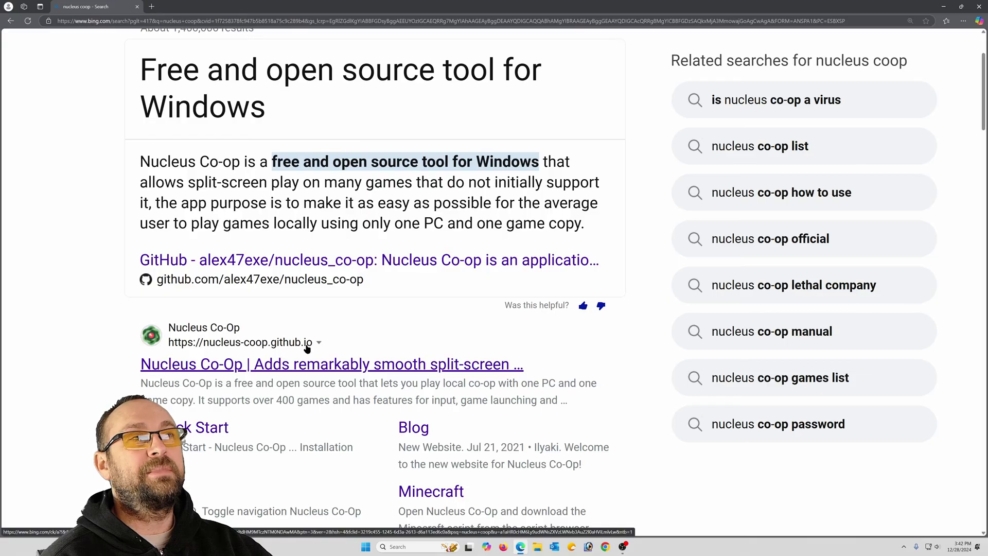
- Open nucleus-coop.github.io, review the v2.3.2 release prerequisites, then hide the browser to the desktop
left_click(246, 365)
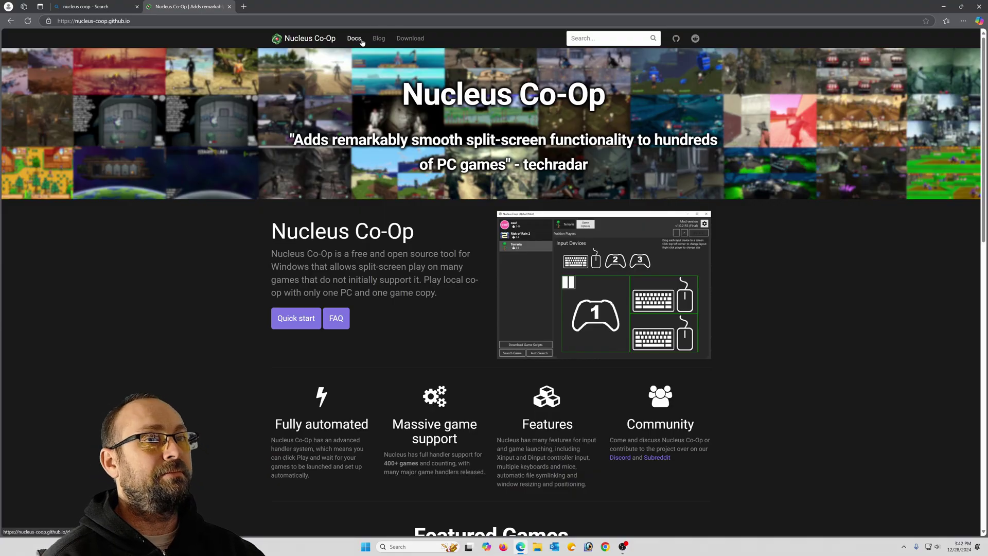
key("ctrl+plus")
key("ctrl+plus")
key("ctrl+plus")
key("ctrl+plus")
key("ctrl+plus")
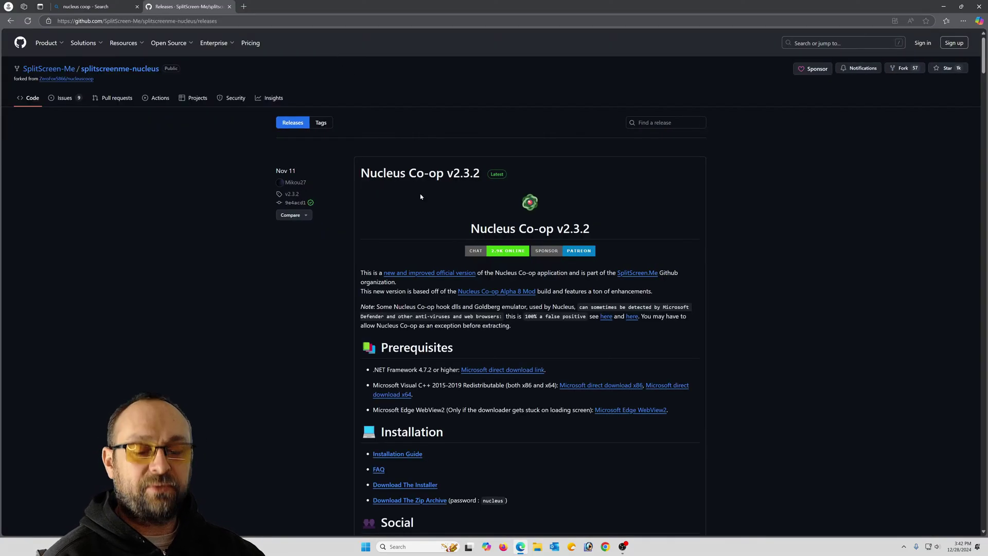
scroll(421, 196, "up", 4, "ctrl")
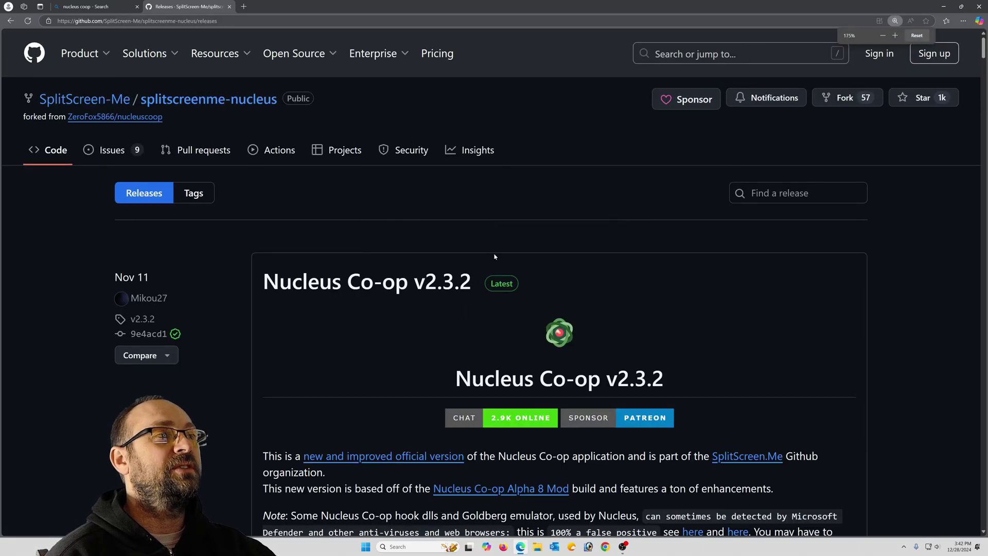
scroll(496, 260, "up", 1, "ctrl")
scroll(515, 247, "down", 6)
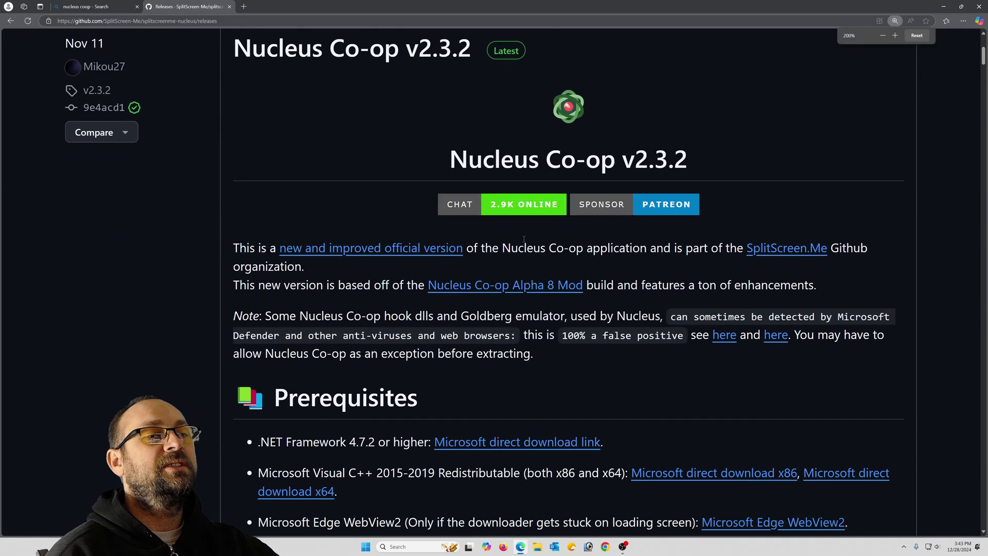
scroll(524, 240, "up", 2)
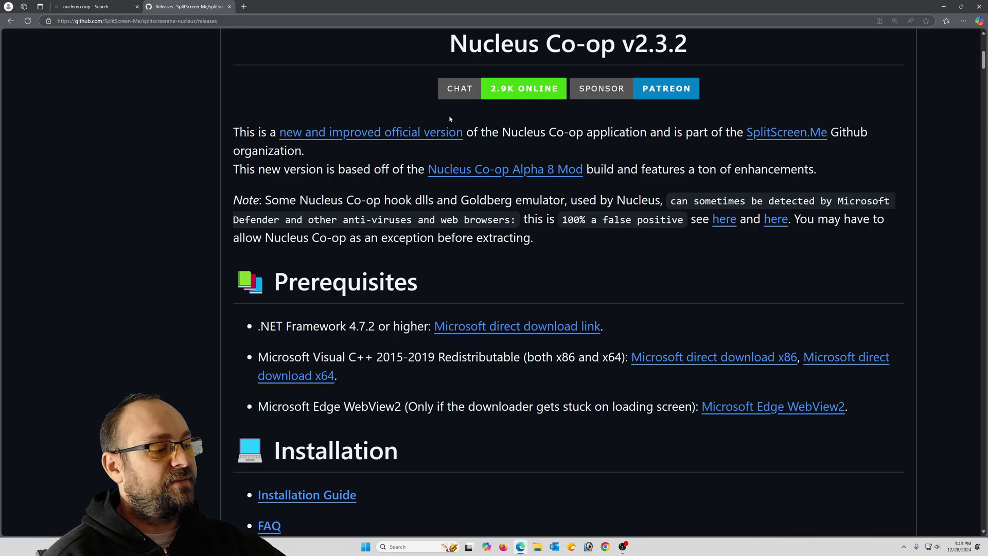
key("super+d")
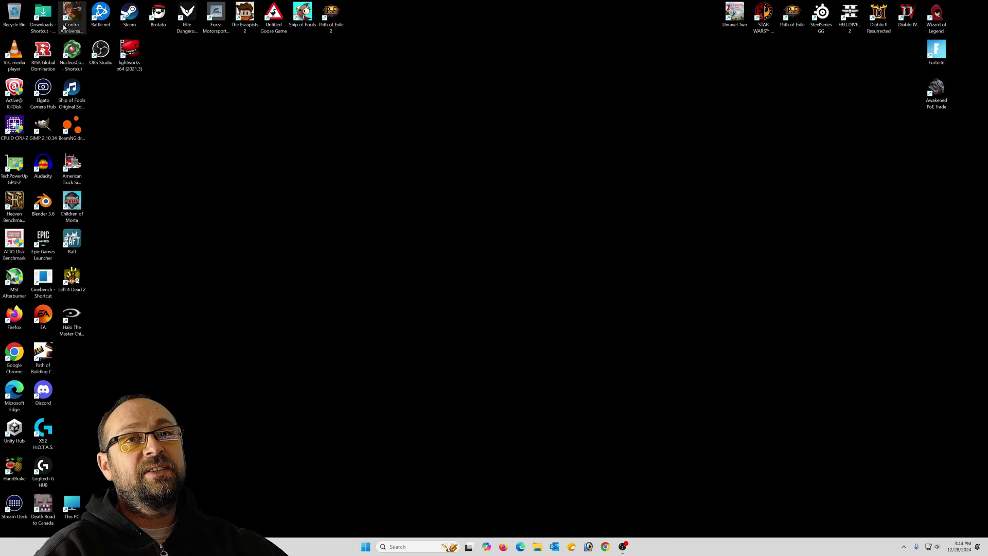
- Launch Nucleus Co-op from its desktop shortcut and dismiss the OneDrive warning with OK
left_click(70, 54)
double_click(70, 54)
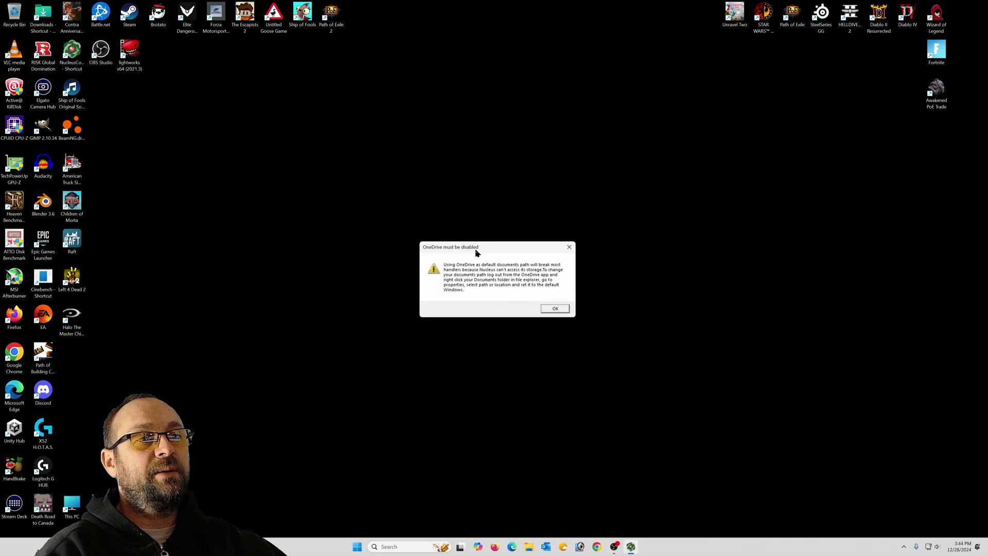
left_click_drag(477, 251, 449, 151)
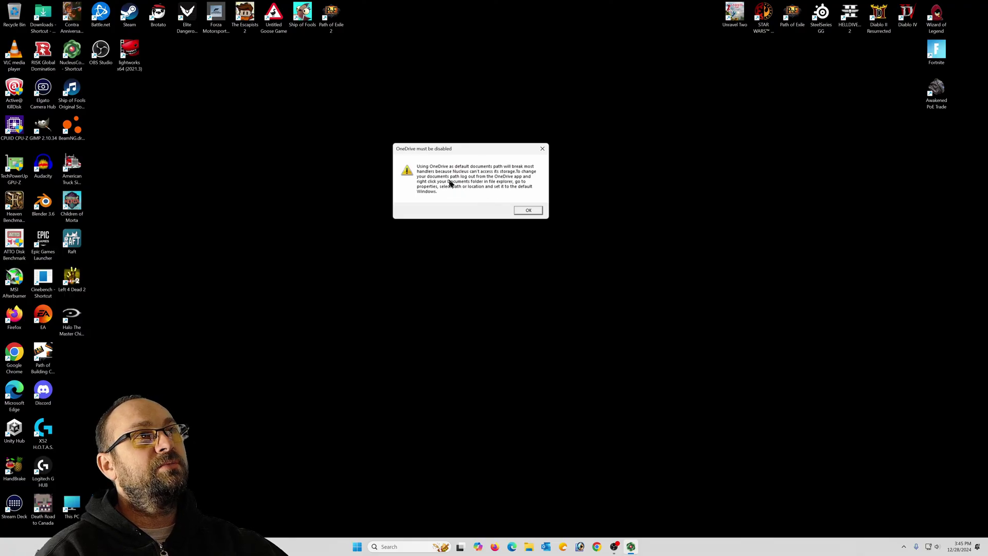
left_click(528, 210)
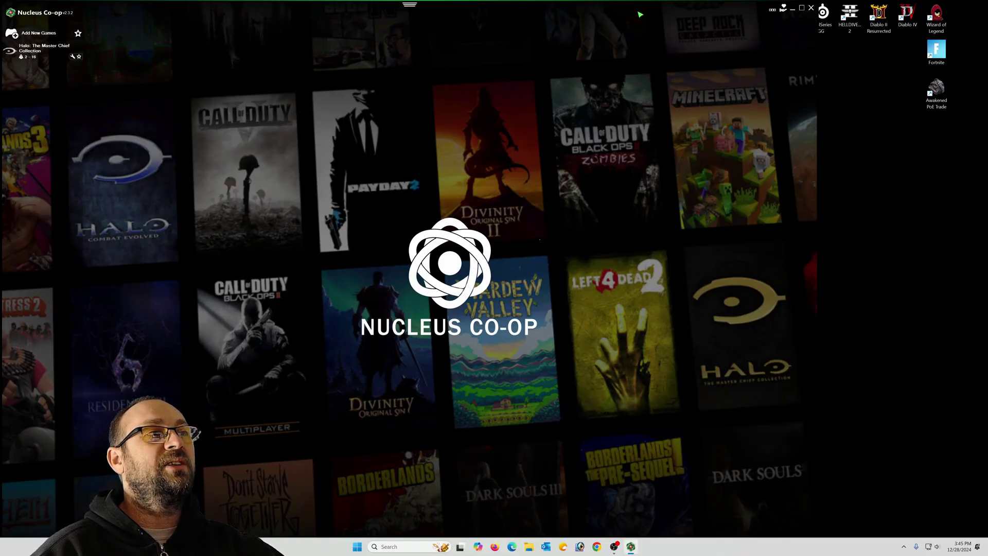
- Maximize Nucleus Co-op and scroll through the Add New Games handler catalogue
left_click(802, 10)
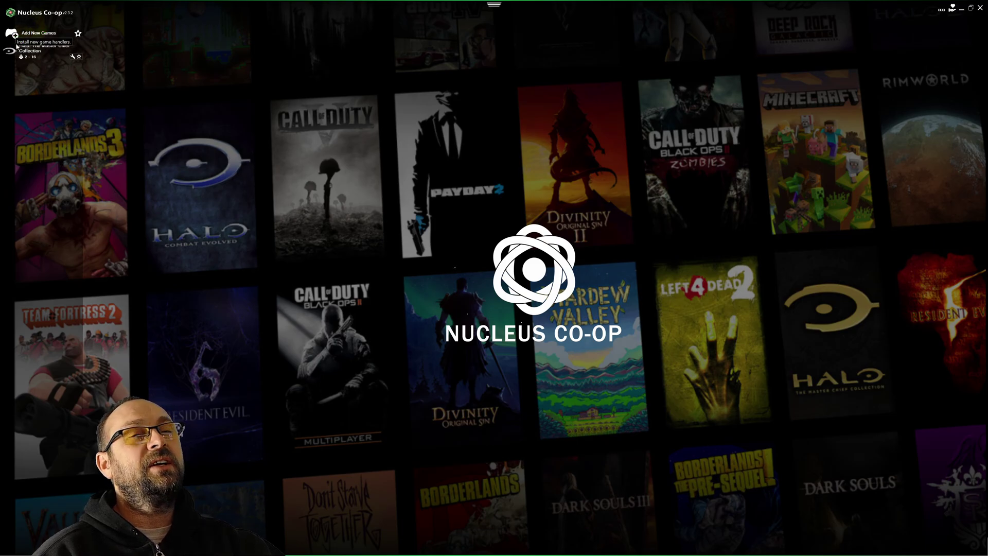
left_click(36, 34)
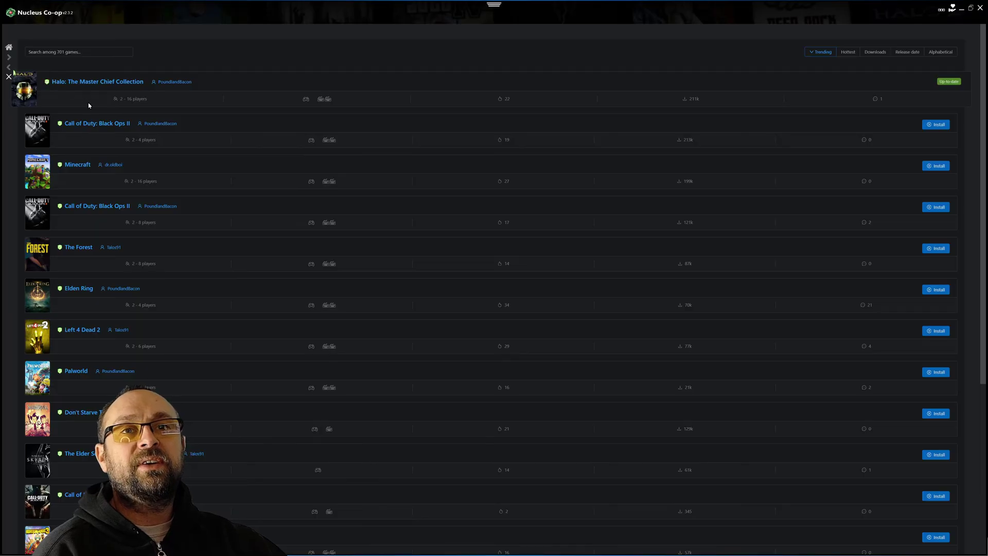
scroll(167, 161, "down", 2)
scroll(167, 161, "up", 2)
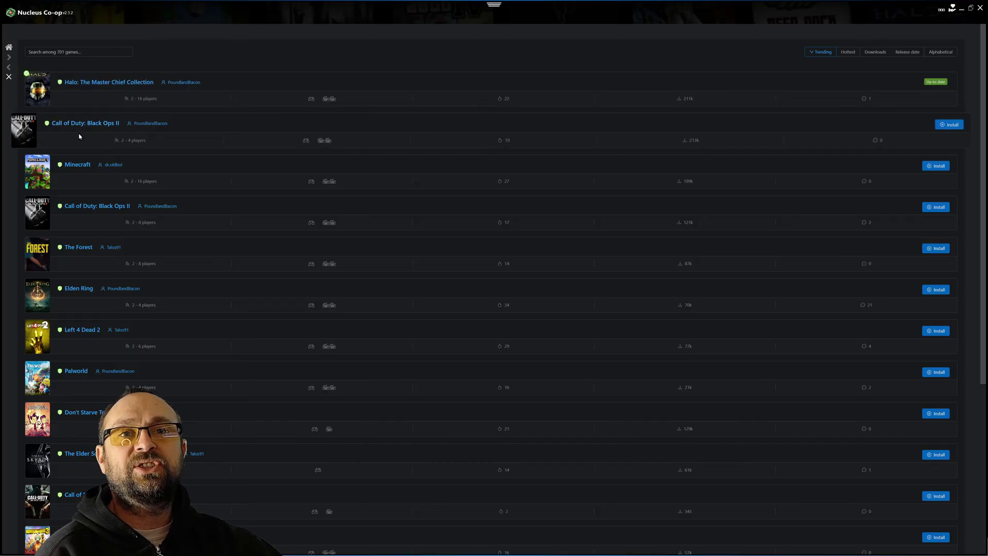
scroll(93, 280, "down", 3)
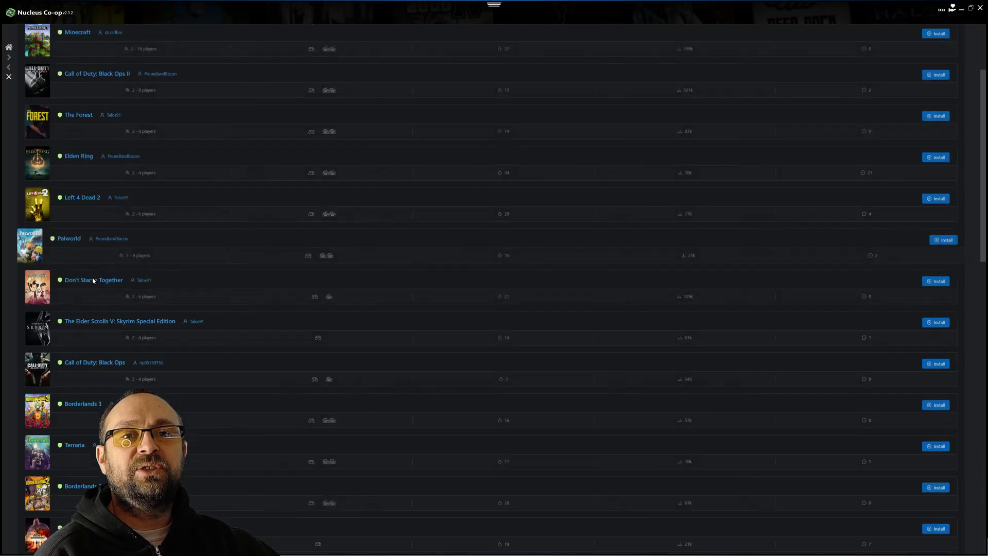
scroll(94, 280, "down", 11)
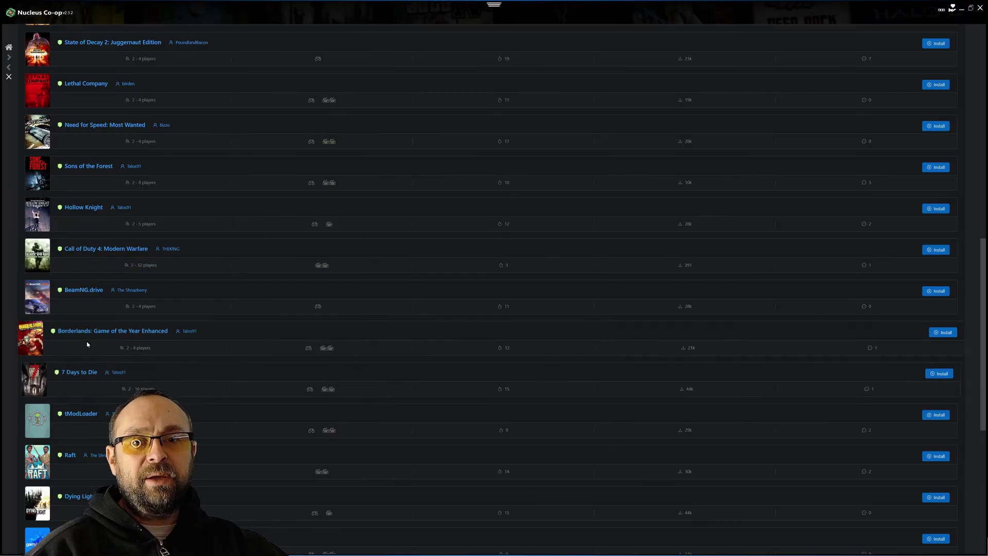
scroll(90, 376, "down", 12)
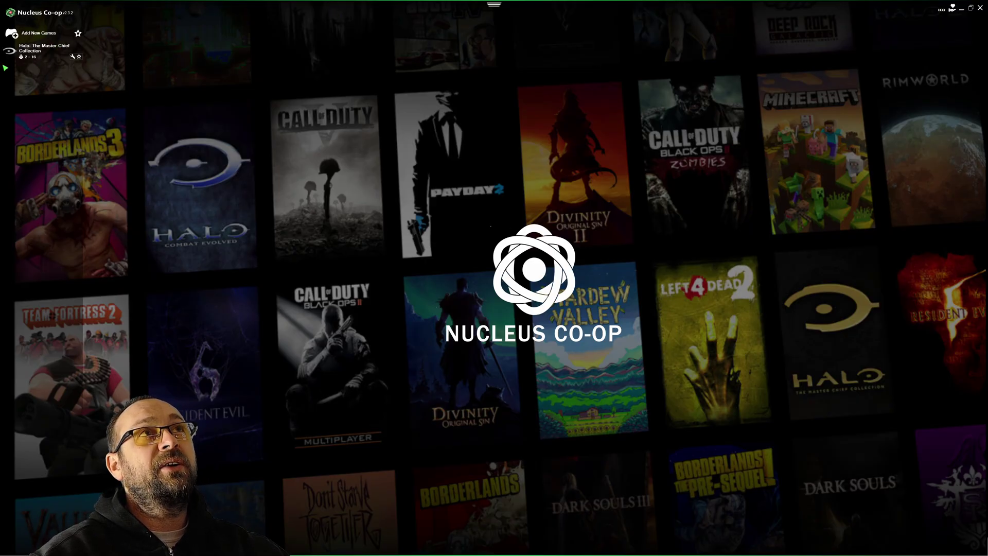
- Open the Halo: MCC setup maximized, placing controller 1 on the lower and controller 2 on the upper screen
left_click(35, 50)
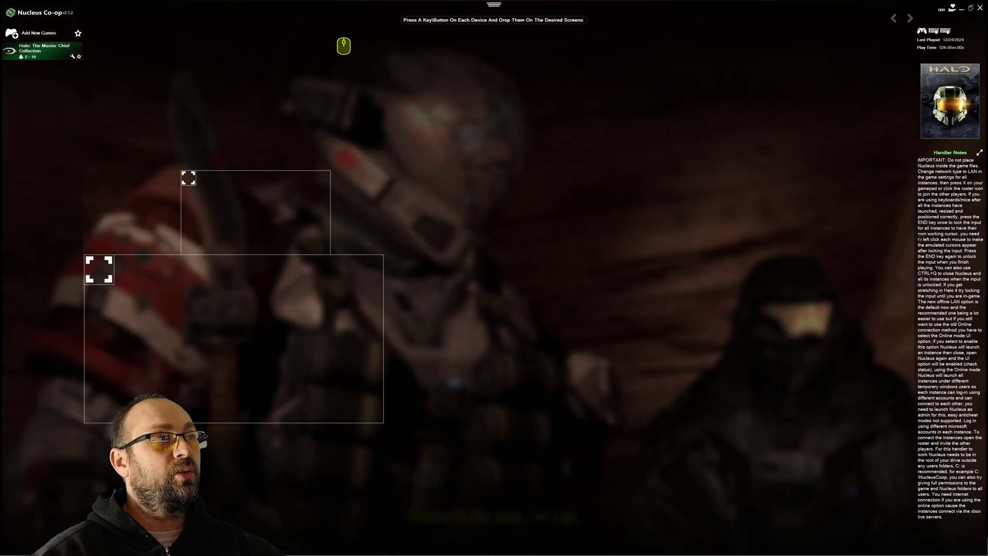
left_click_drag(846, 11, 818, 89)
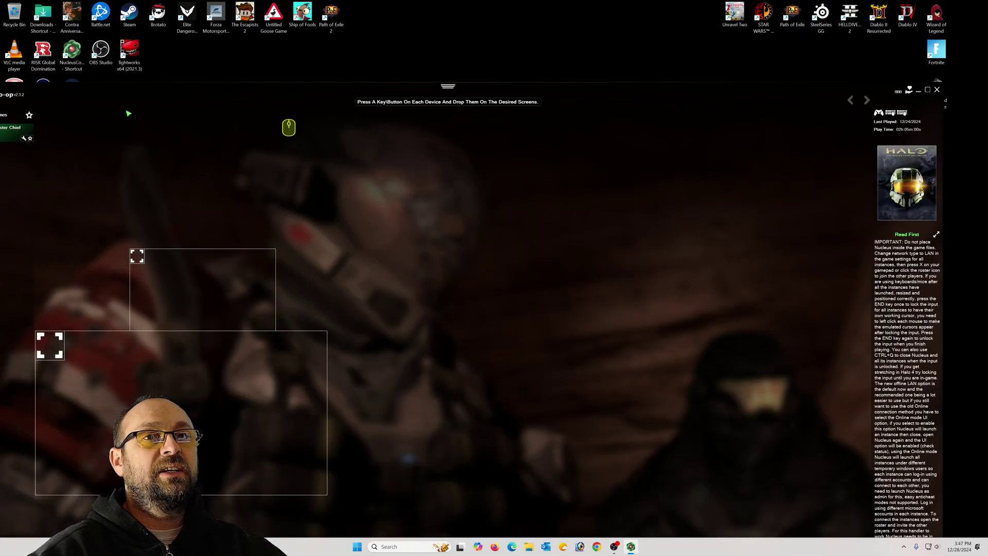
left_click_drag(88, 95, 208, 78)
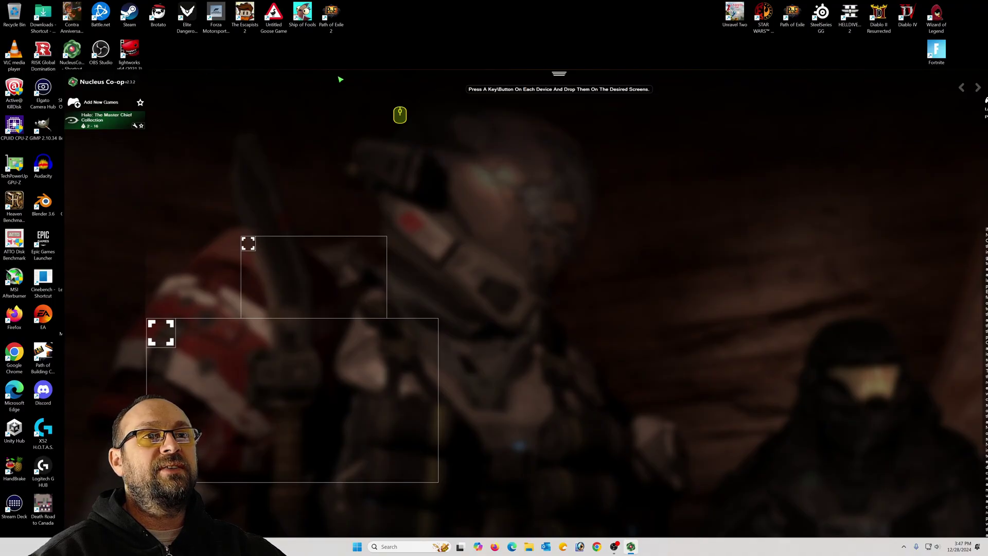
left_click_drag(463, 78, 410, 51)
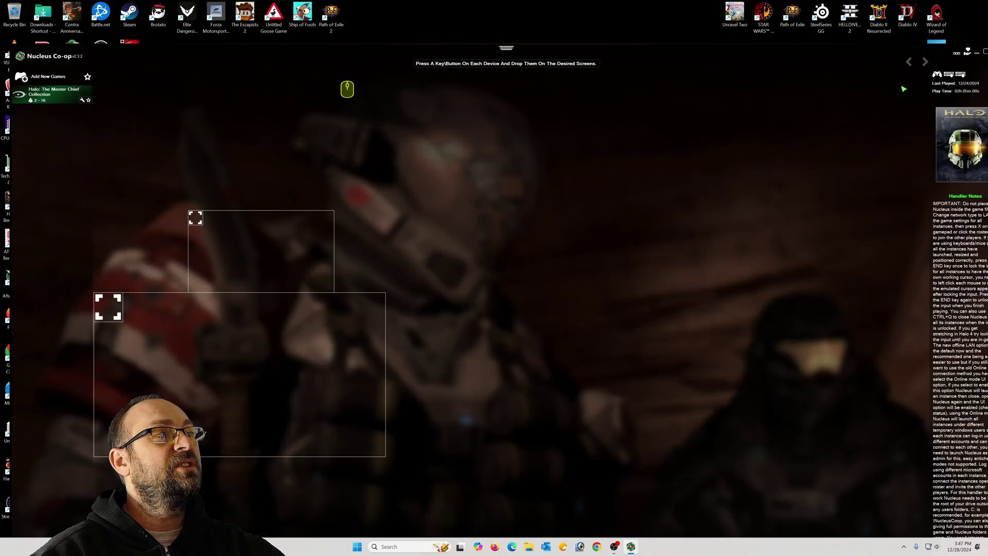
left_click(984, 52)
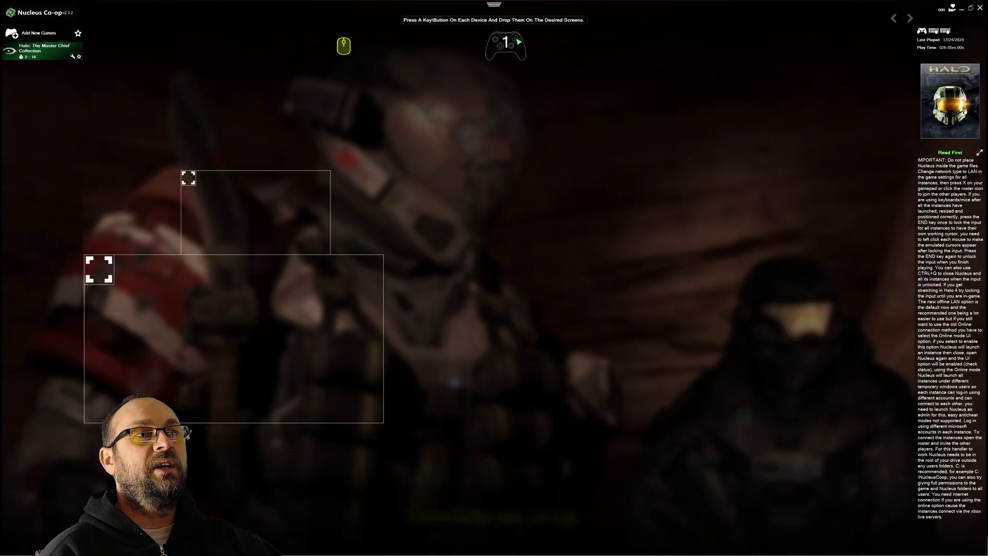
left_click_drag(505, 46, 288, 308)
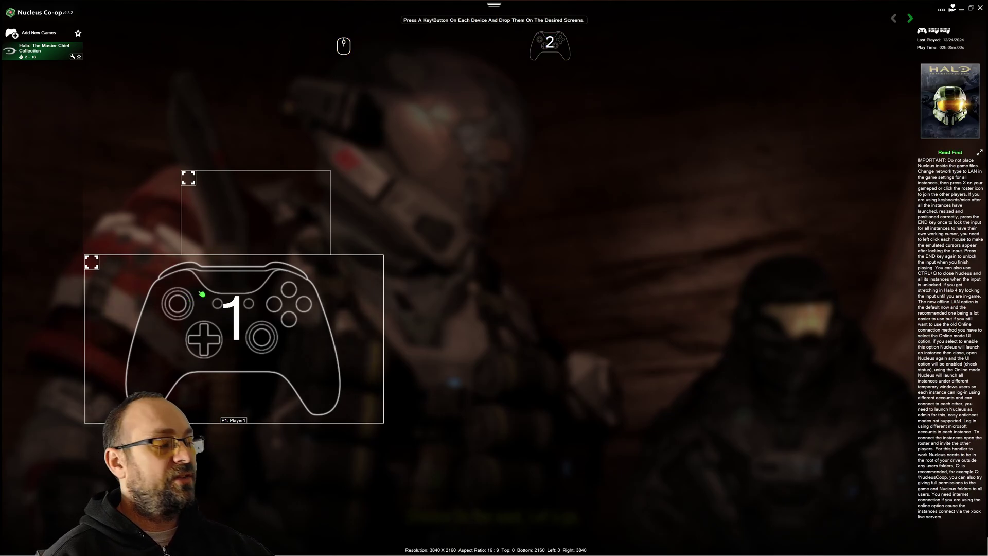
left_click_drag(556, 48, 268, 203)
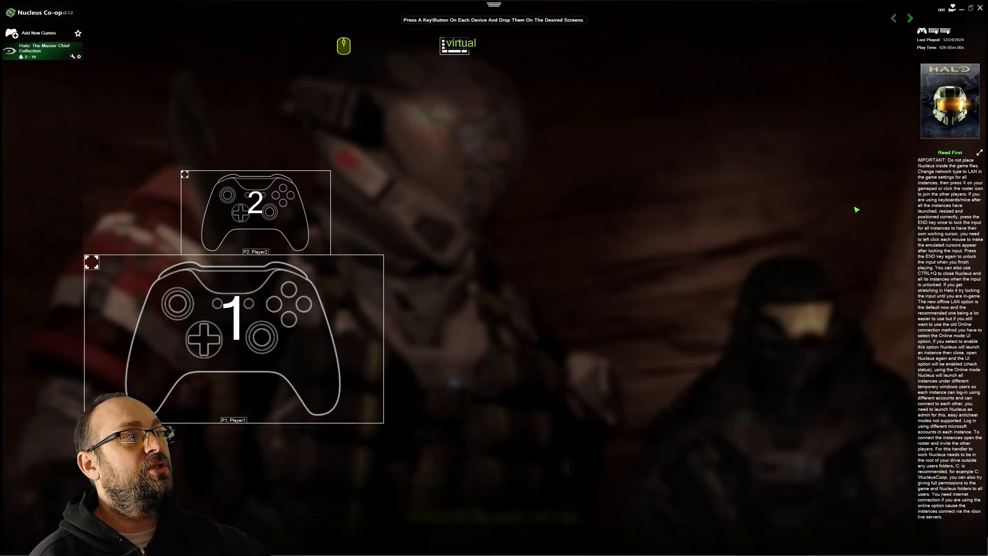
- Close Nucleus Co-op and set the Windows display resolution to 1920 × 1080
left_click(981, 8)
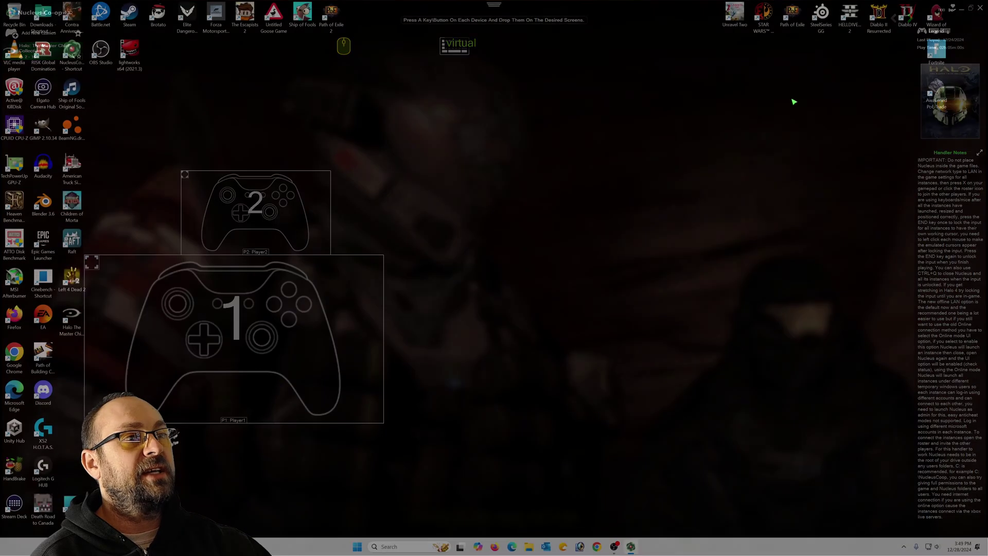
right_click(497, 239)
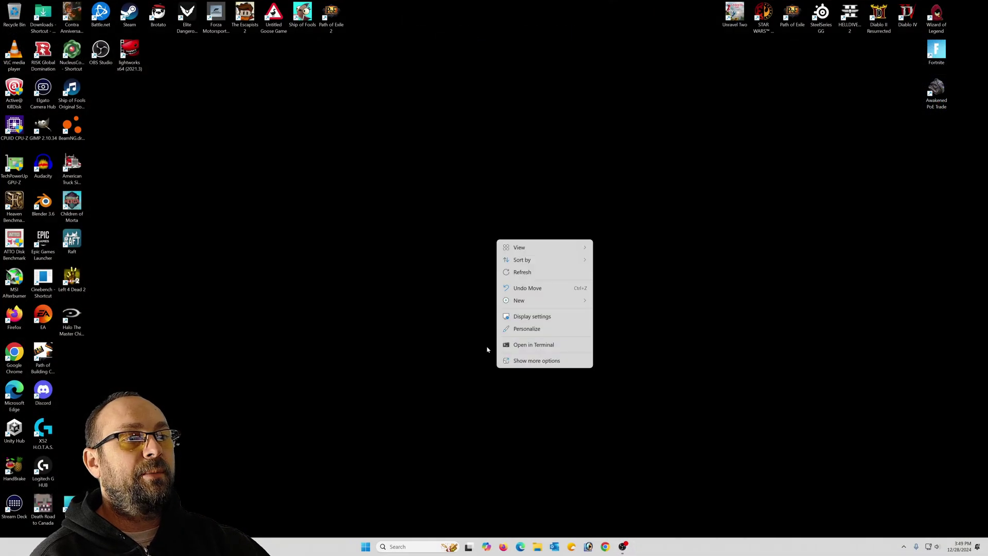
left_click(526, 318)
scroll(510, 325, "down", 4)
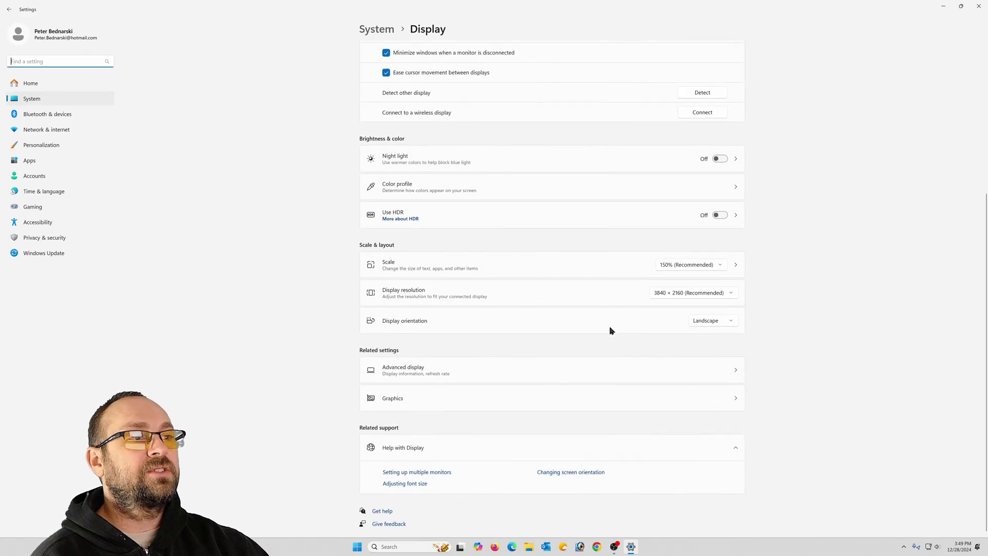
left_click(701, 288)
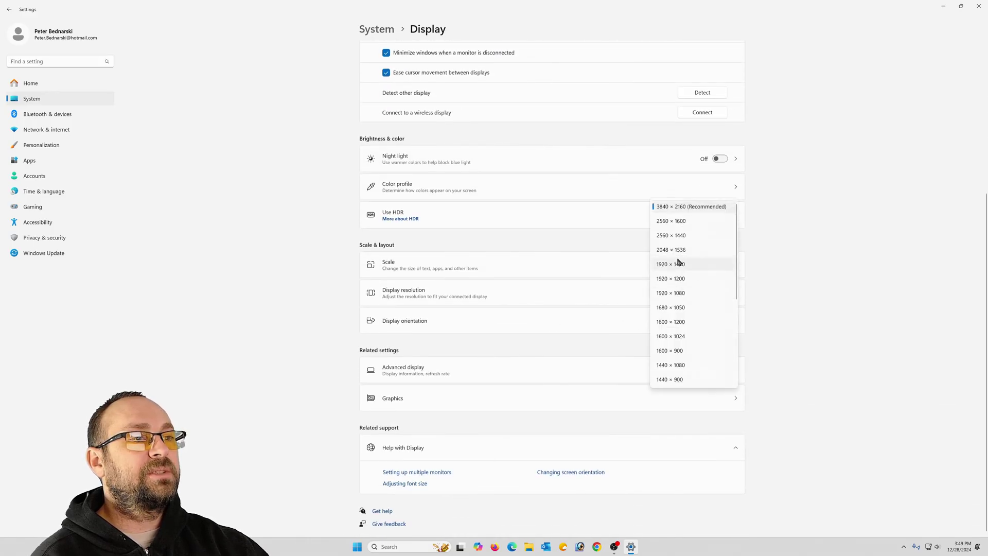
left_click(678, 293)
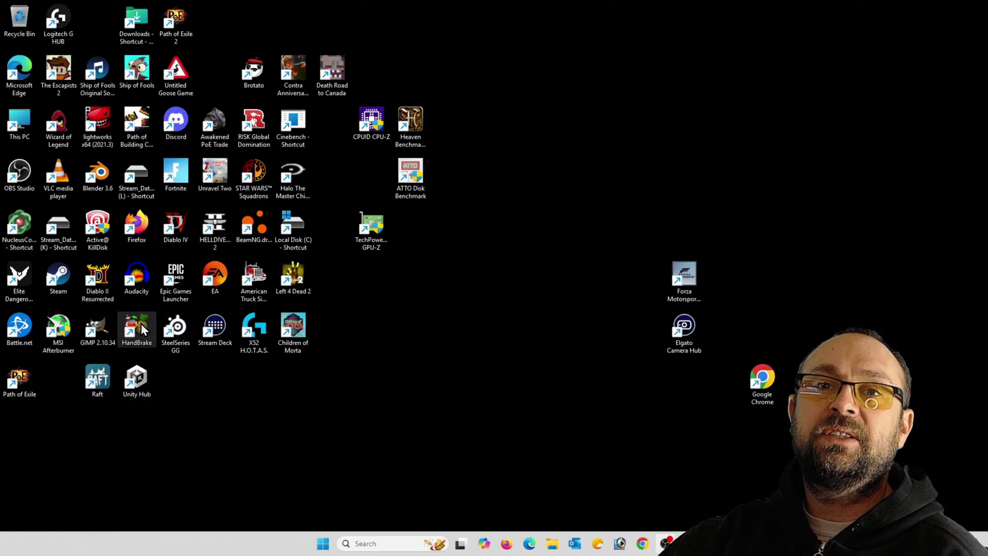
- Relaunch Nucleus Co-op past the OneDrive warning, select Halo: MCC, and restore the window down
double_click(22, 229)
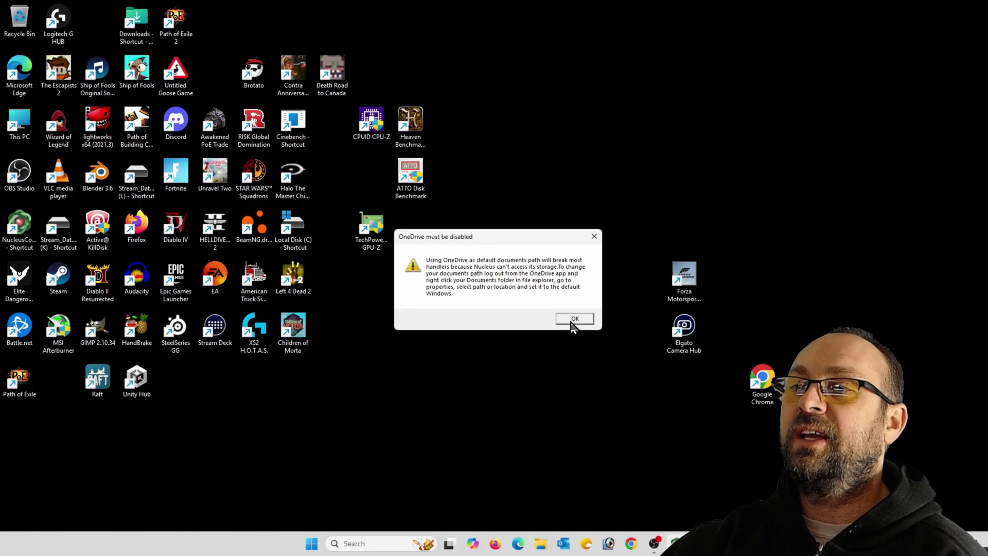
left_click(574, 319)
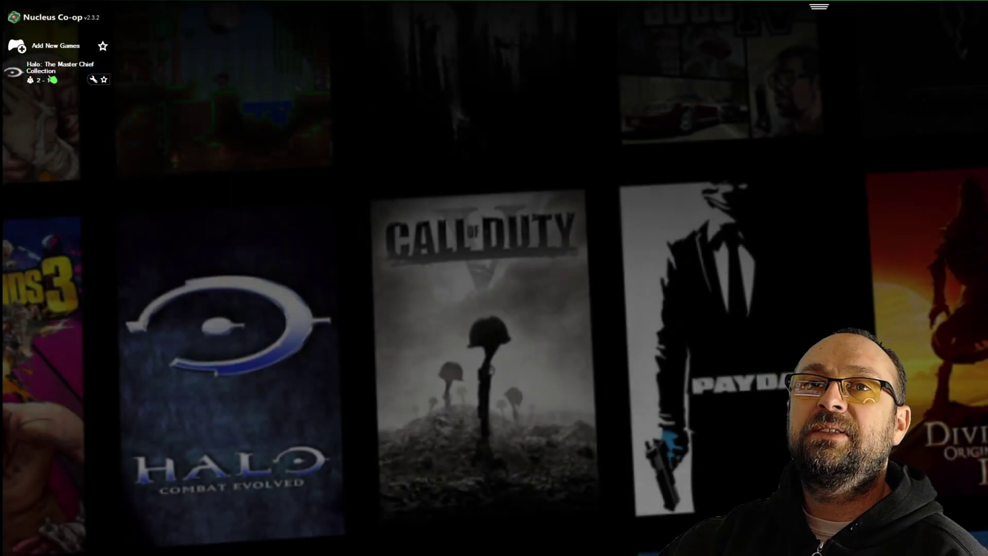
left_click(48, 75)
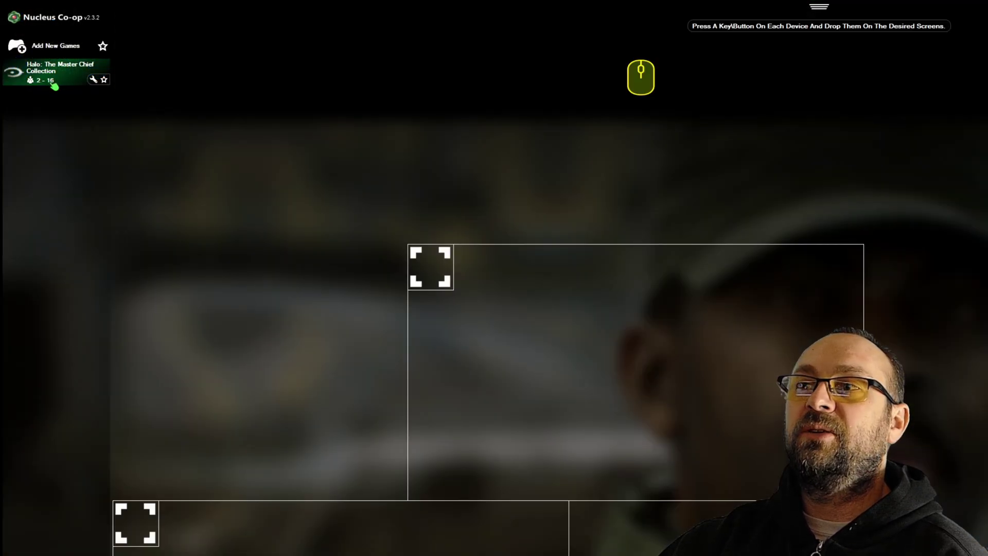
double_click(146, 12)
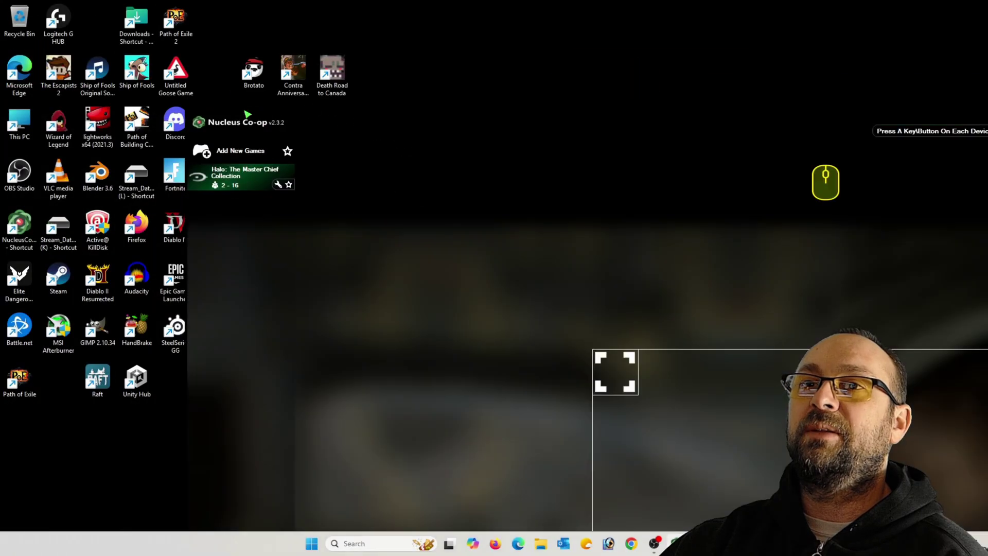
- Shrink and reposition the window, then drag controller 1 to the lower screen and controller 2 upper
left_click_drag(187, 103, 92, 124)
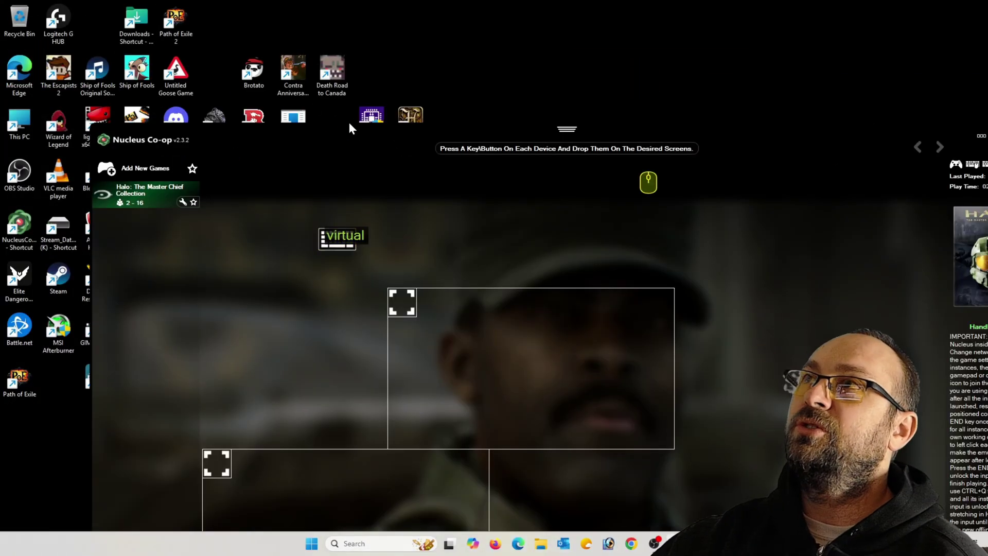
left_click_drag(400, 142, 330, 56)
left_click_drag(20, 47, 576, 351)
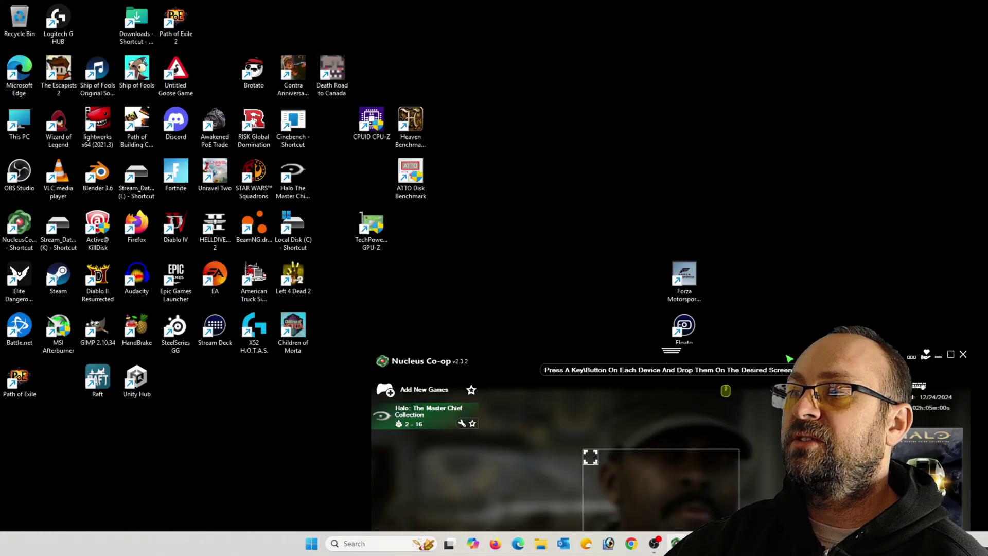
left_click_drag(788, 358, 555, 81)
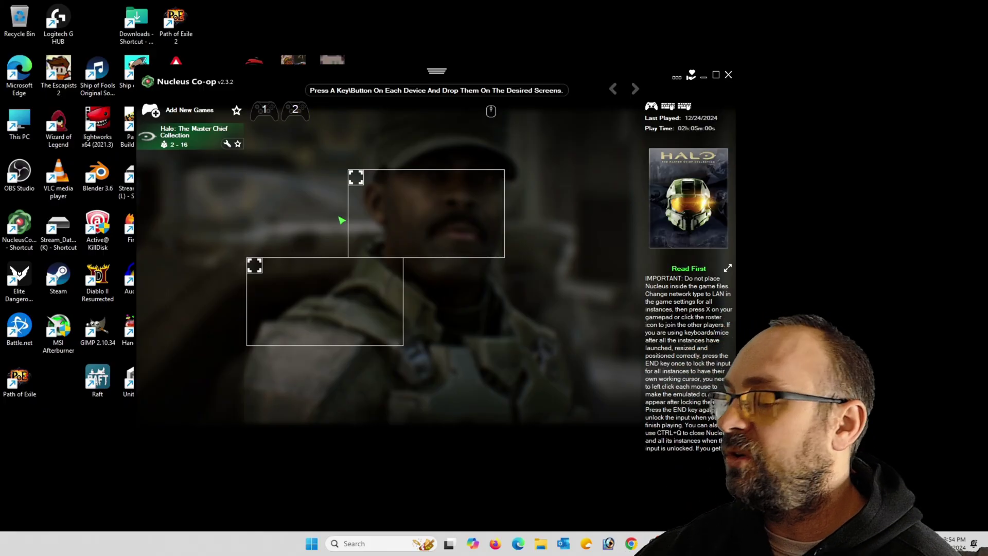
left_click_drag(272, 114, 303, 320)
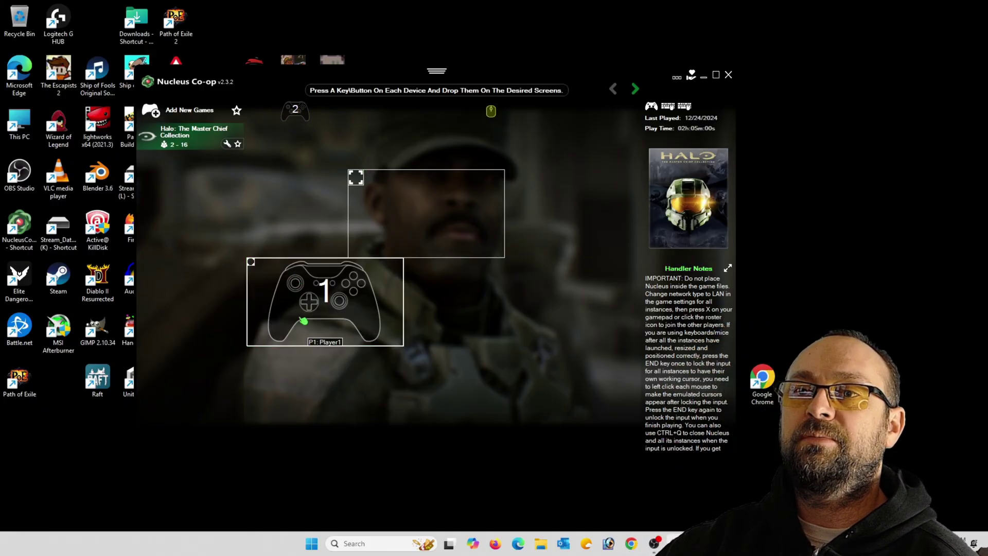
left_click_drag(297, 108, 385, 202)
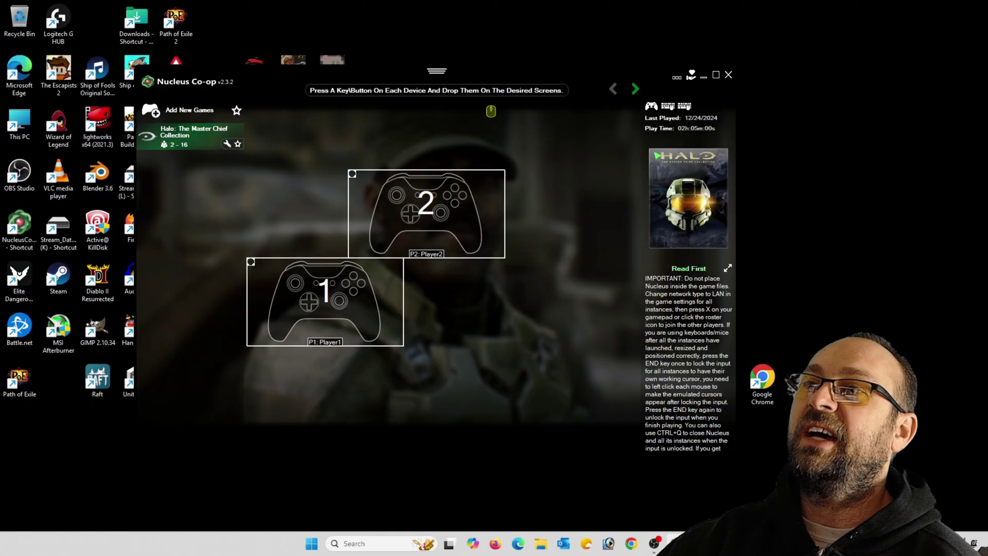
- Advance to Halo's options page showing Unlock all set to Yes and Online mode disabled
left_click(636, 90)
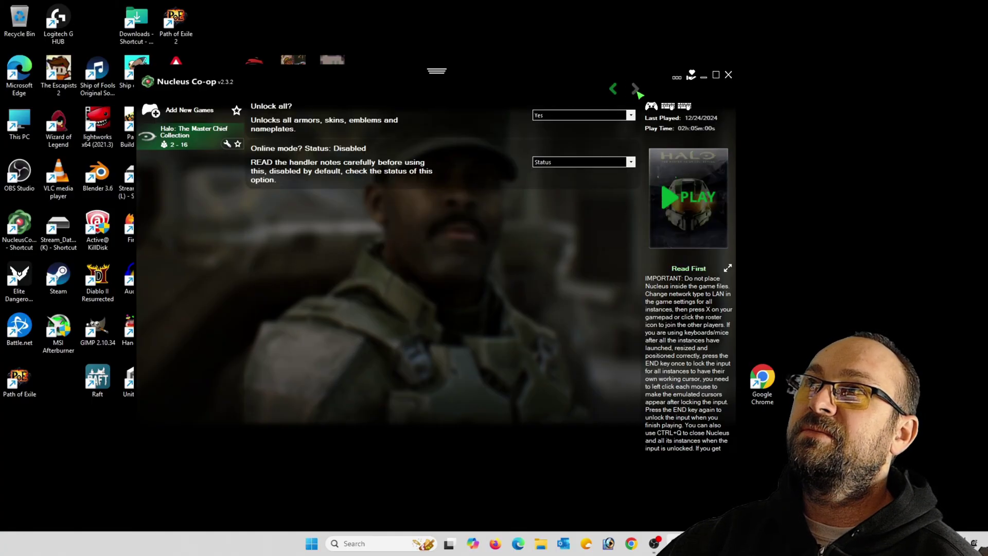